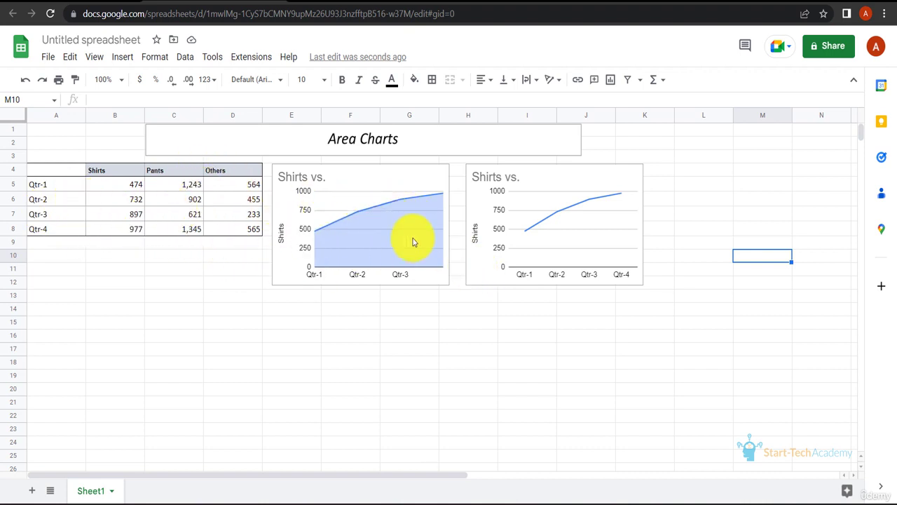
Step: Add the Pants data in C4:C8 as a second series of the Shirts area chart
double_click(386, 197)
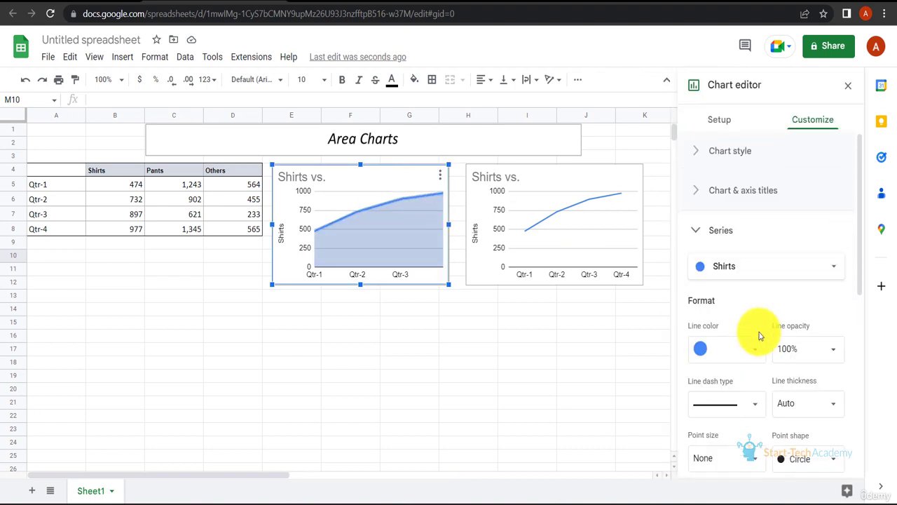
click(722, 126)
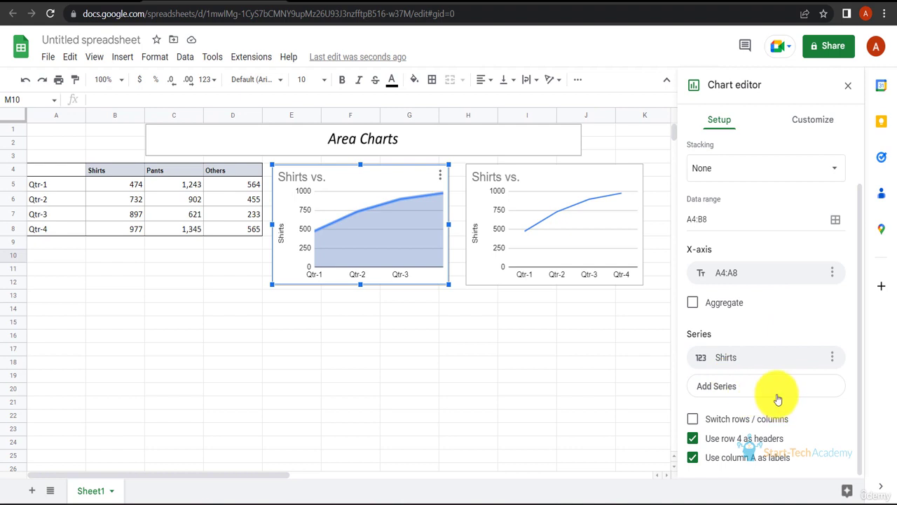
click(812, 409)
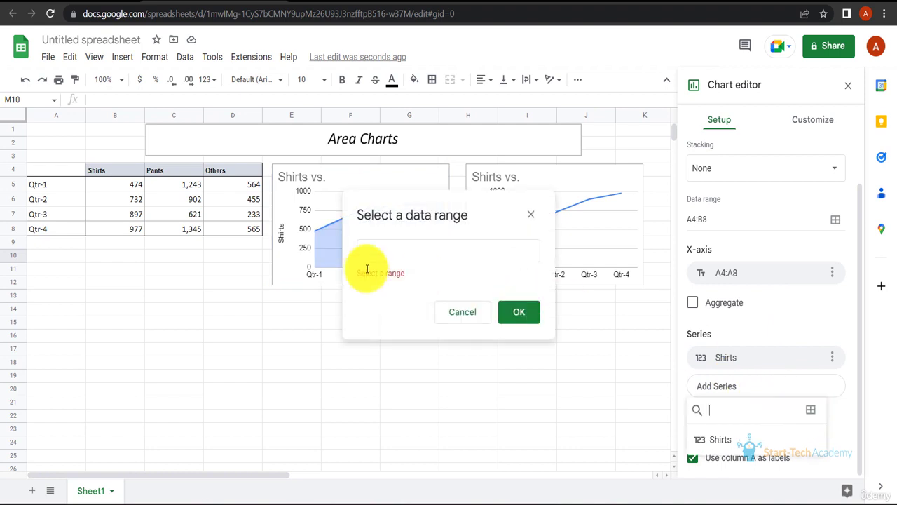
drag(169, 171, 175, 230)
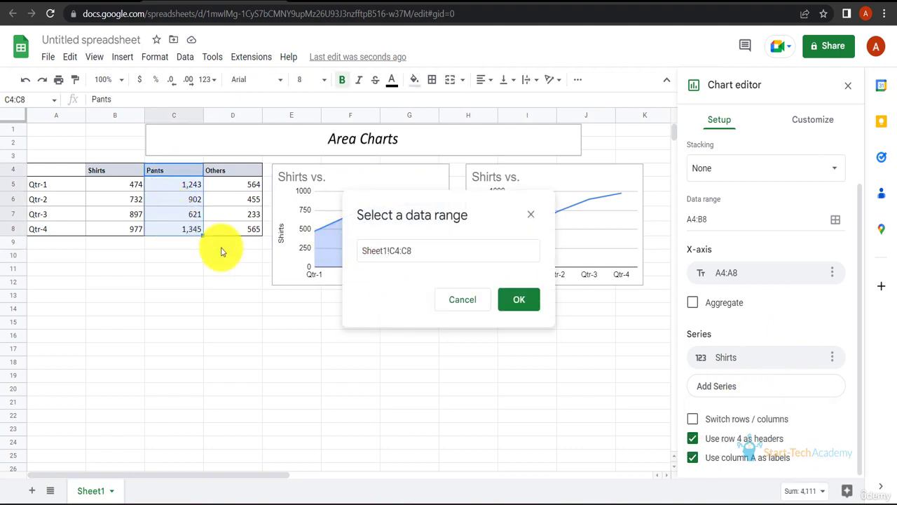
click(518, 299)
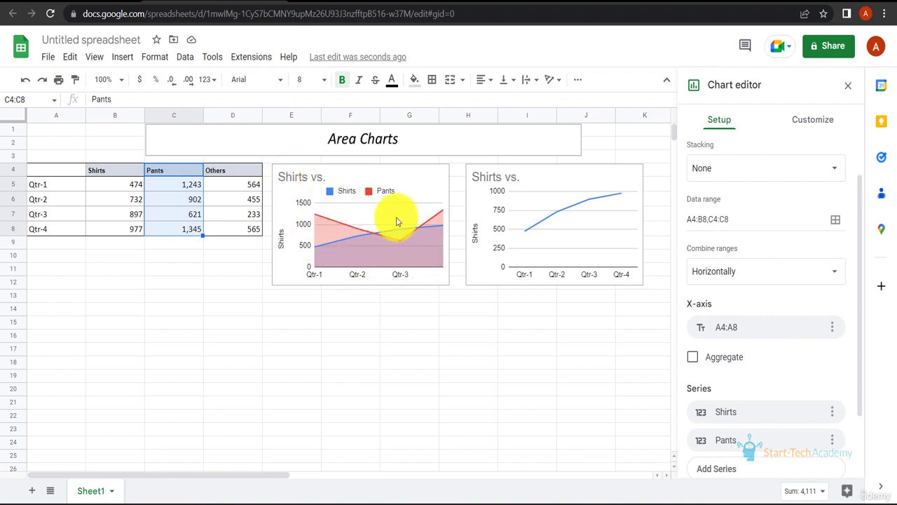
Step: Enlarge the area chart to about row 21 and add the Others data in D4:D8 as a third series
drag(440, 284, 541, 405)
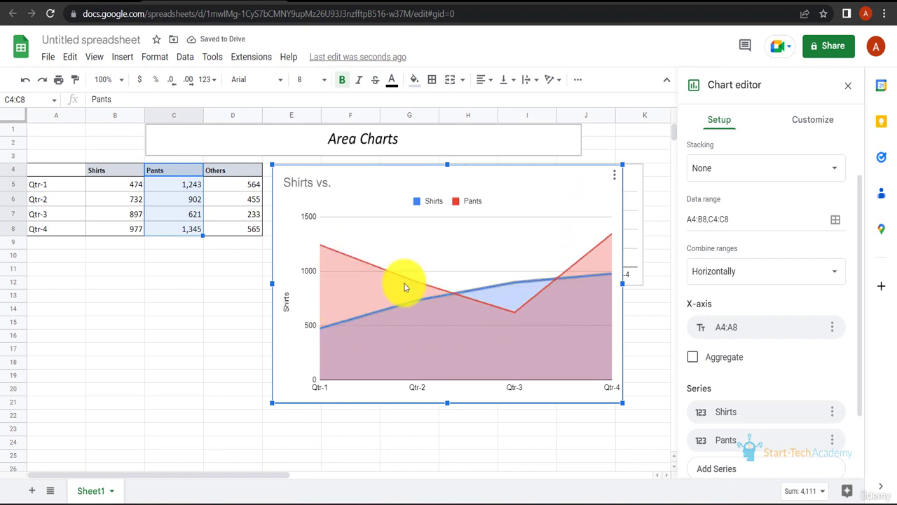
click(748, 470)
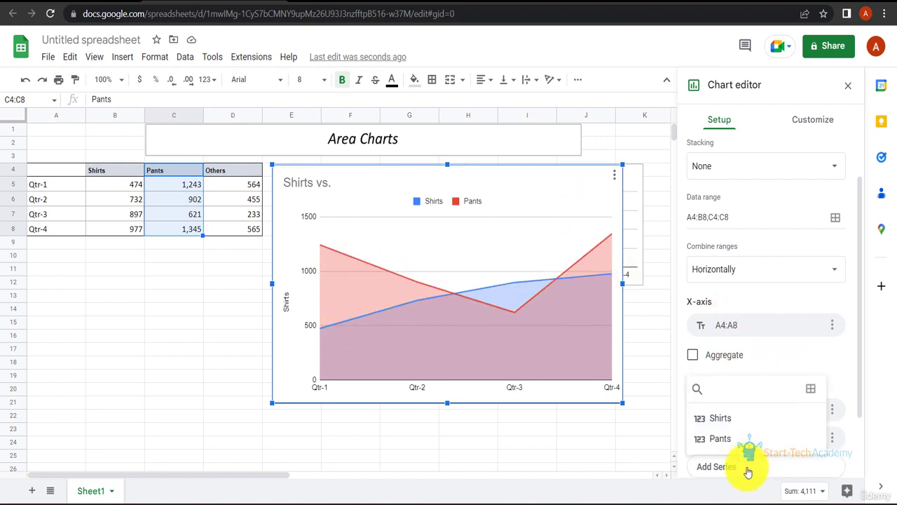
click(813, 390)
drag(232, 170, 246, 229)
click(516, 309)
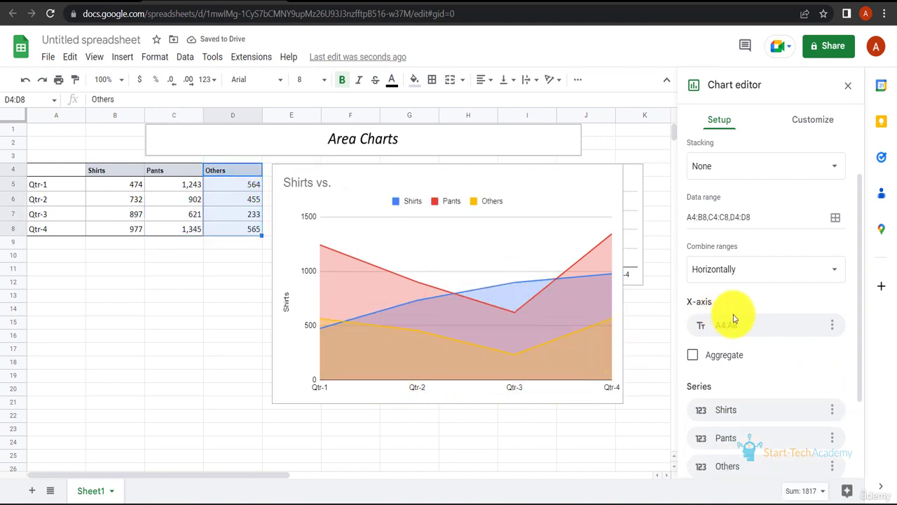
Step: Replace the area chart's title with "Sales"
scroll(733, 316, up, 1)
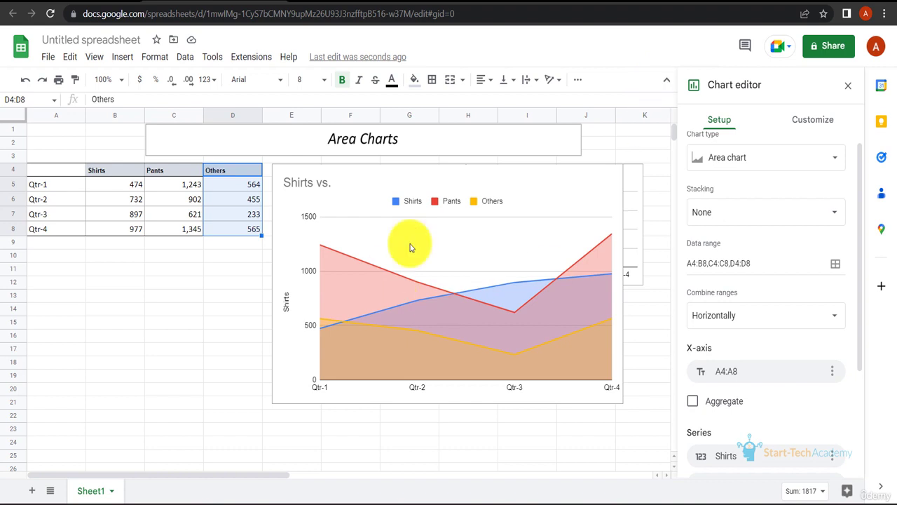
click(825, 121)
click(763, 179)
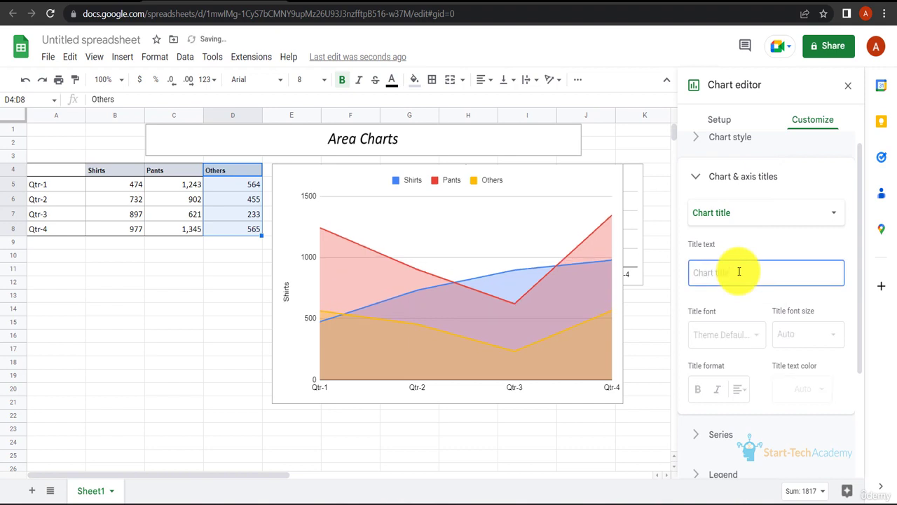
click(738, 271)
text(Sales)
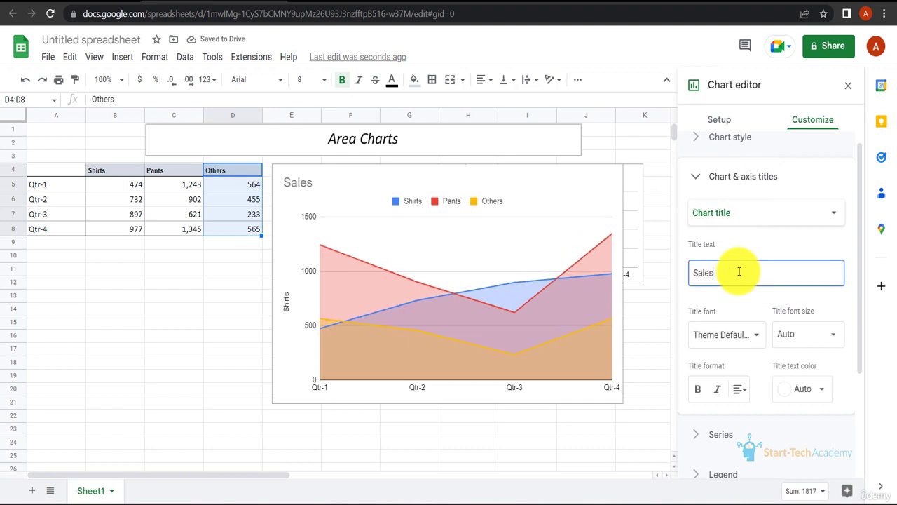
Step: Set the Sales area chart's stacking to Standard
click(719, 120)
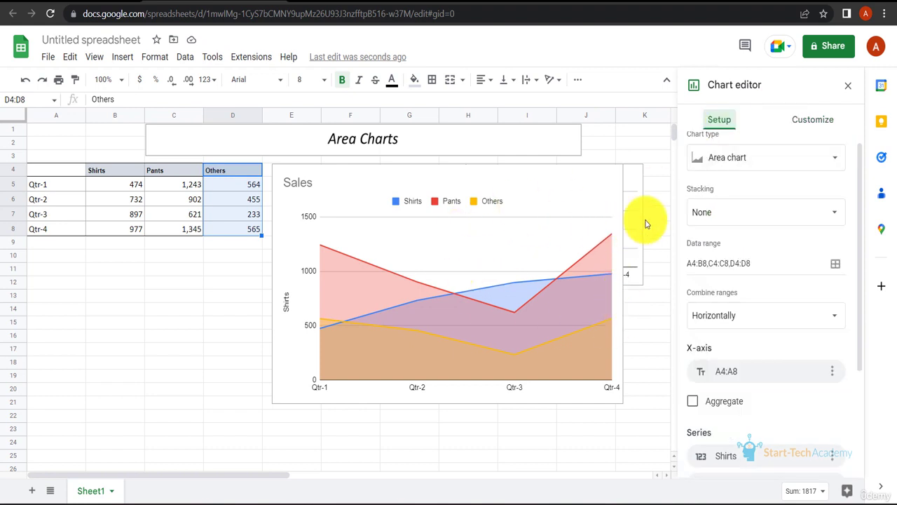
click(727, 210)
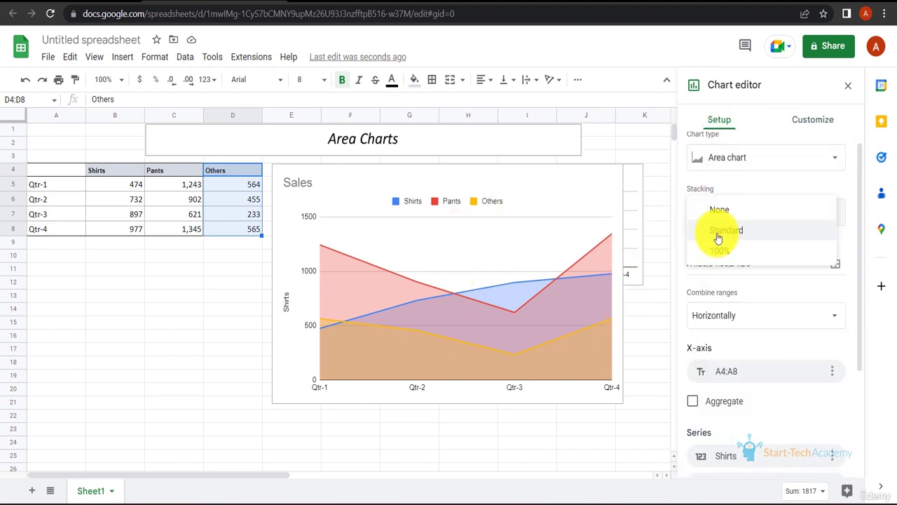
click(757, 237)
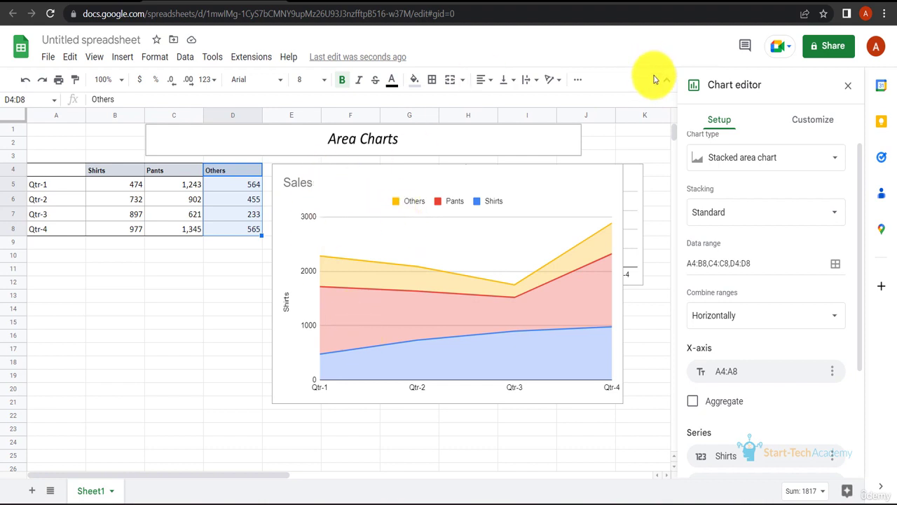
Step: Set the Sales area chart's stacking to 100%
click(762, 209)
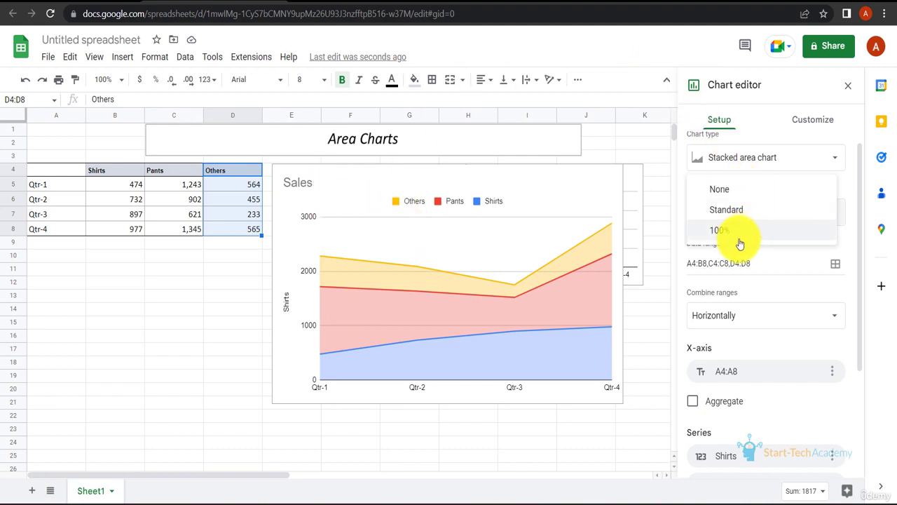
click(749, 234)
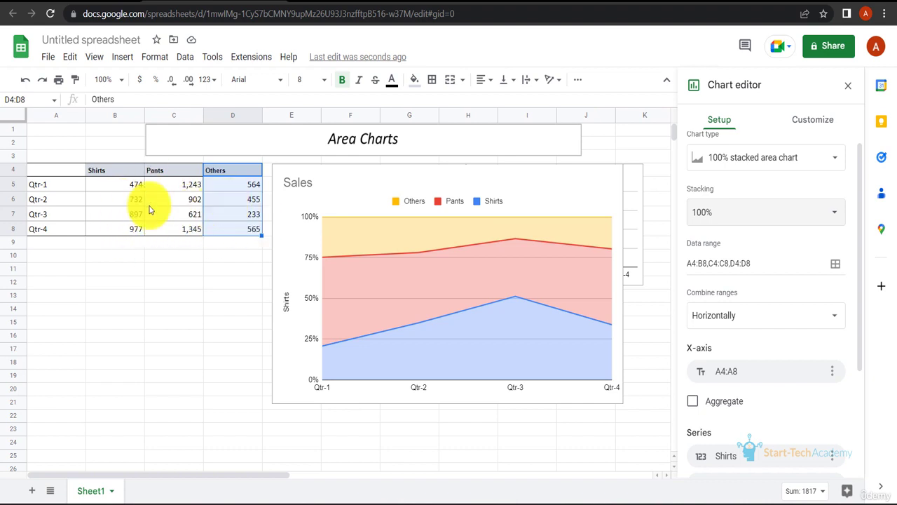
click(530, 289)
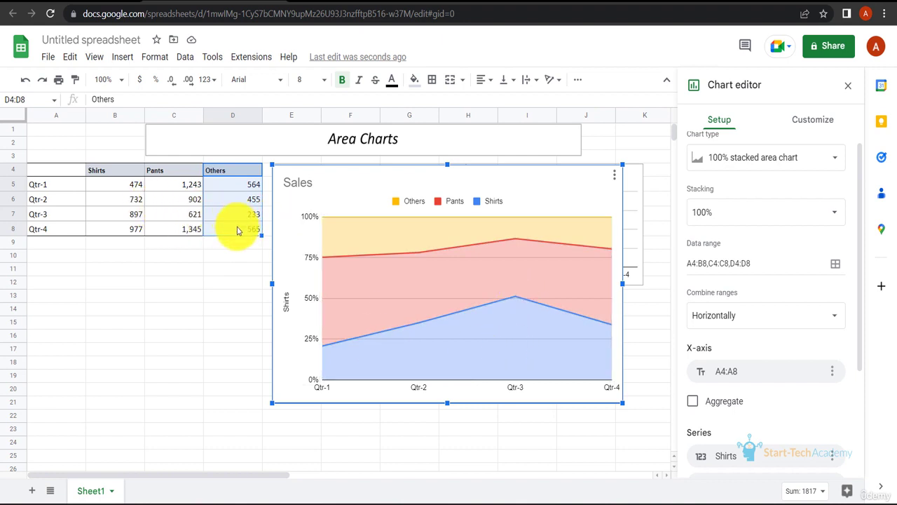
Step: Set the point size of the Shirts series in the Sales chart to 7px
click(501, 300)
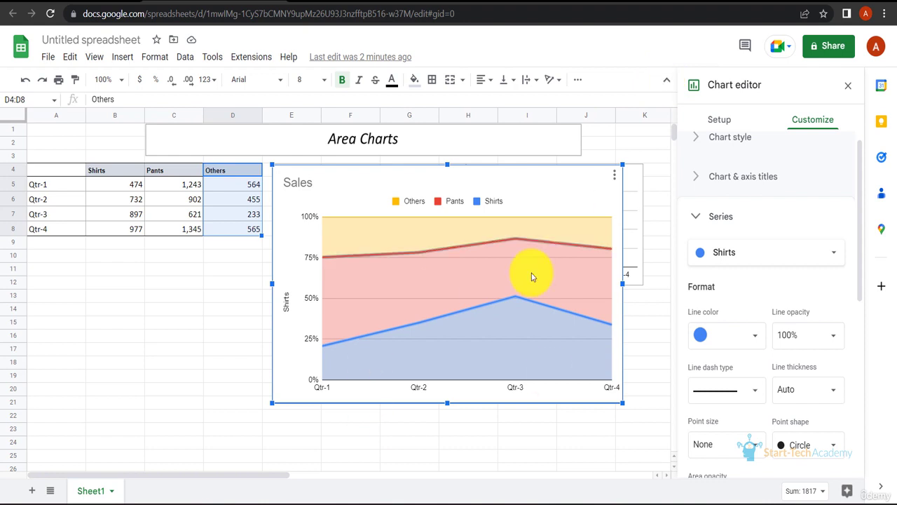
click(699, 176)
click(694, 174)
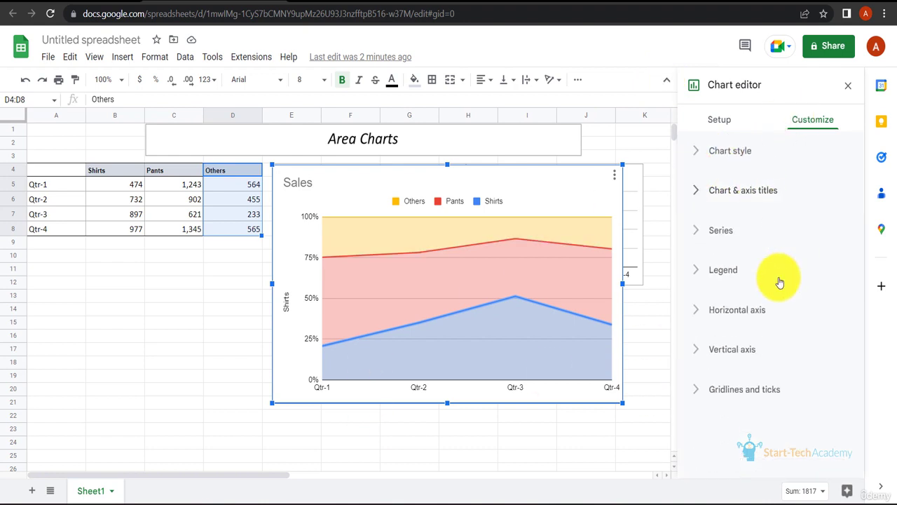
click(699, 269)
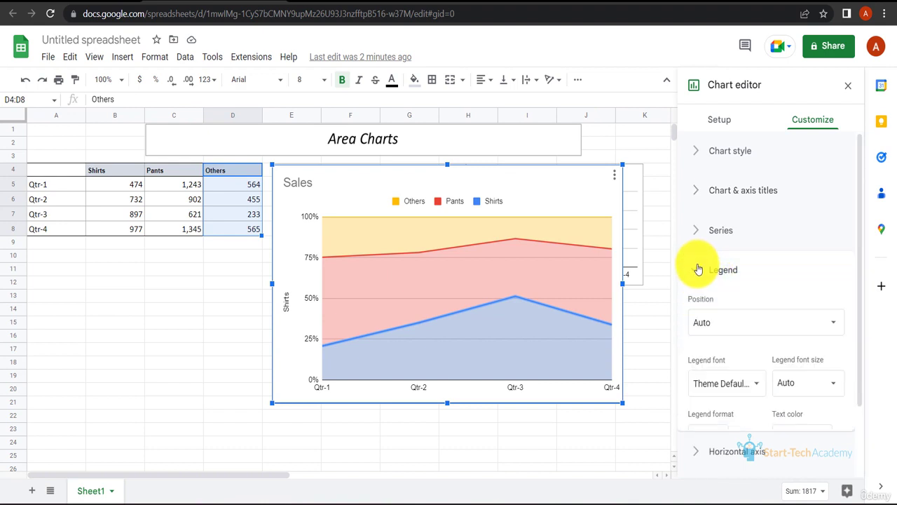
click(696, 232)
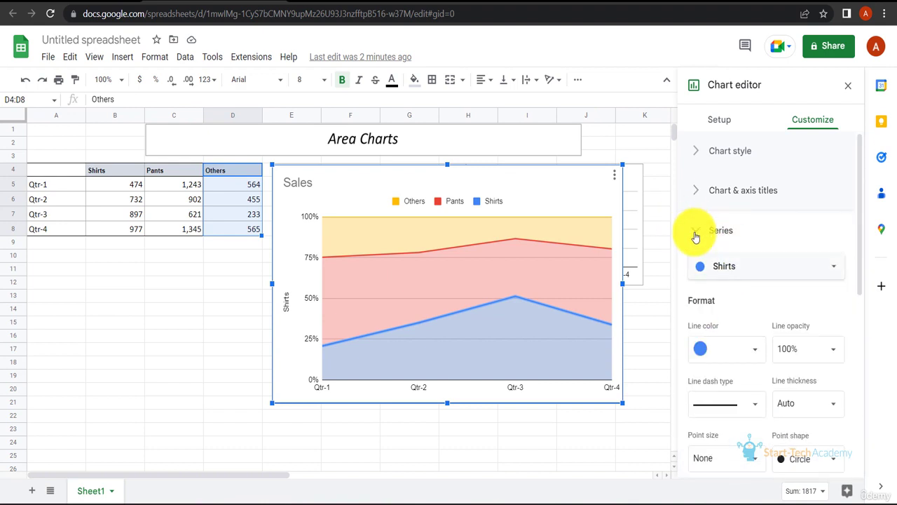
click(743, 459)
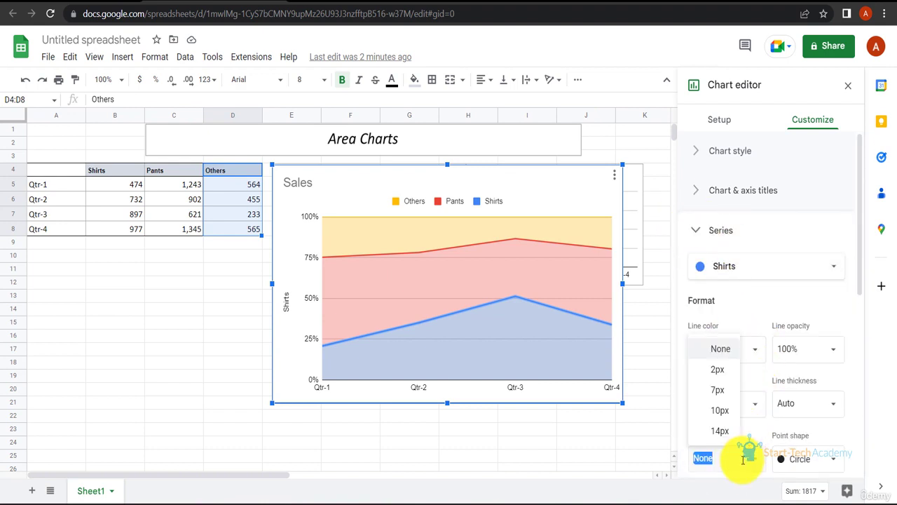
click(728, 397)
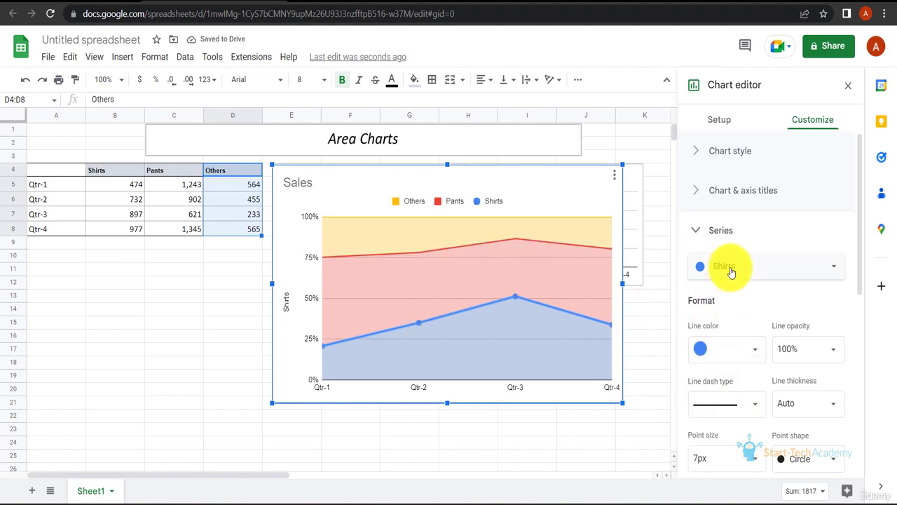
Step: Apply a 7px point size to all series of the Sales chart
click(758, 265)
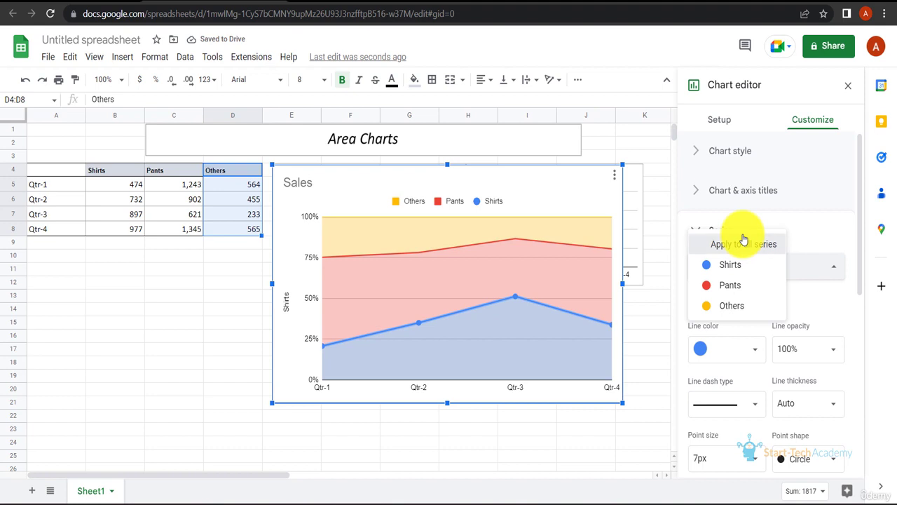
click(744, 242)
click(741, 454)
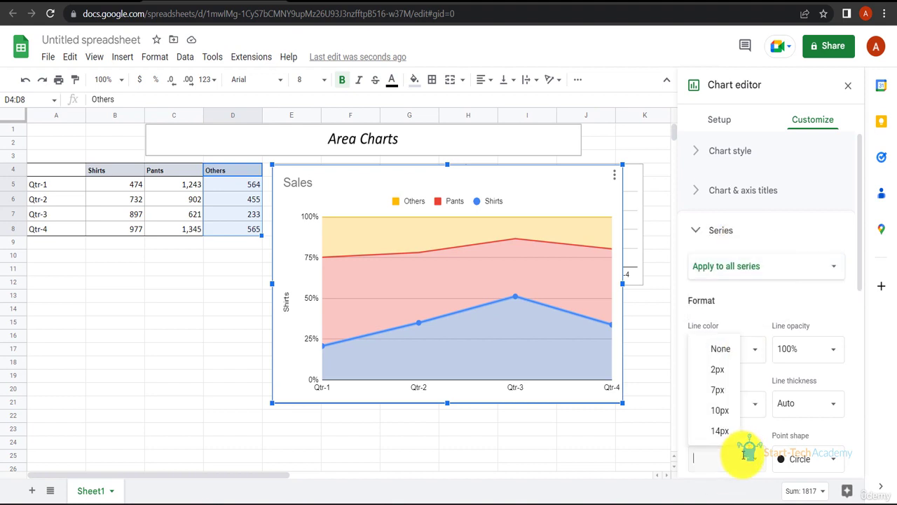
click(723, 383)
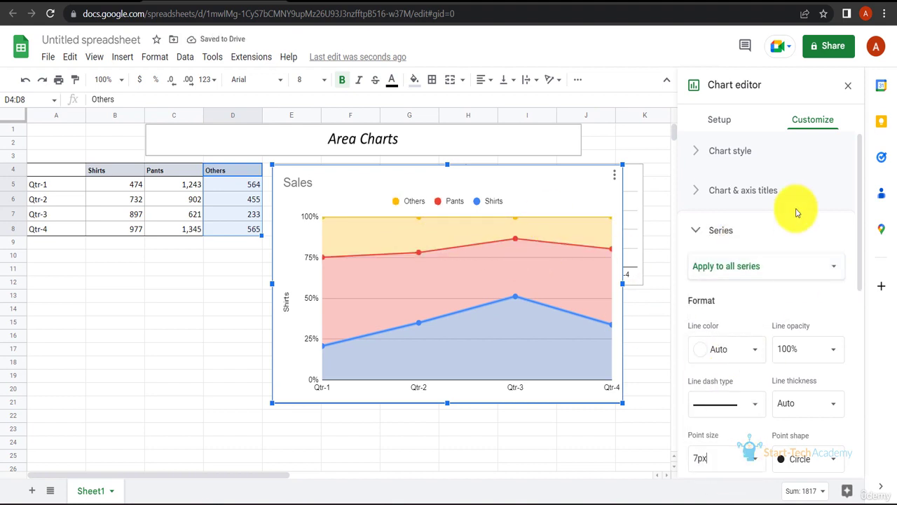
Step: Review the area opacity choices for all series and the horizontal axis settings of the Sales chart
scroll(772, 381, down, 2)
click(790, 405)
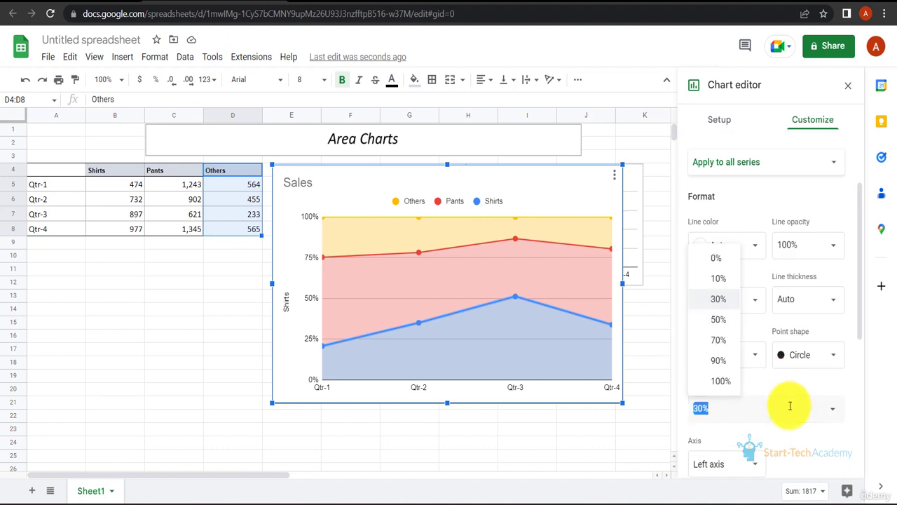
scroll(788, 405, up, 4)
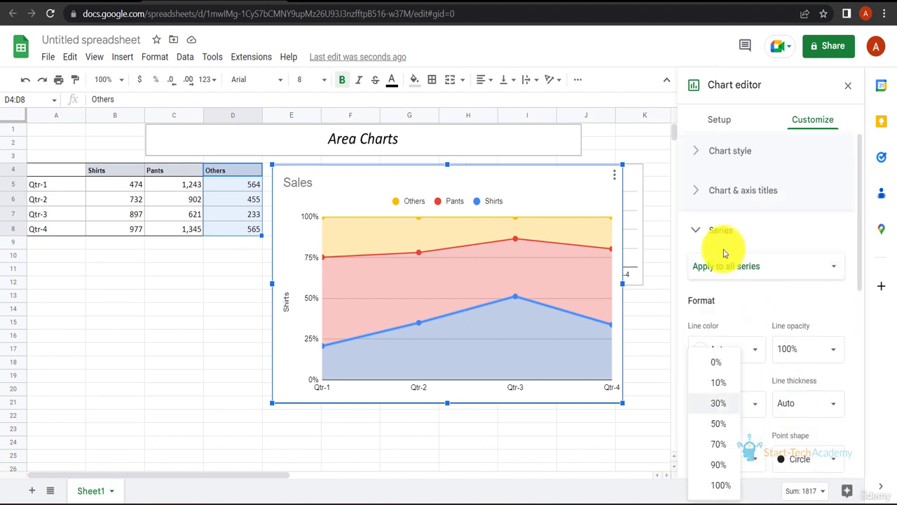
click(695, 232)
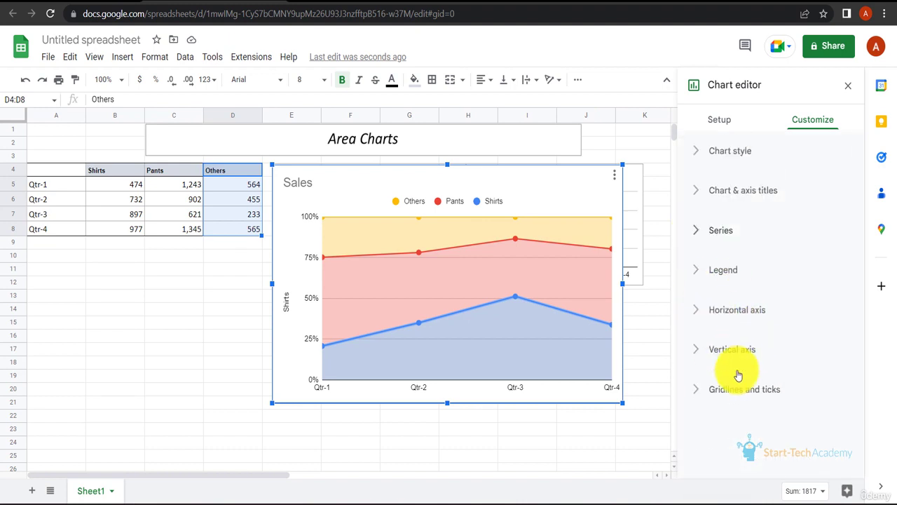
click(732, 311)
scroll(744, 294, down, 1)
scroll(728, 257, up, 1)
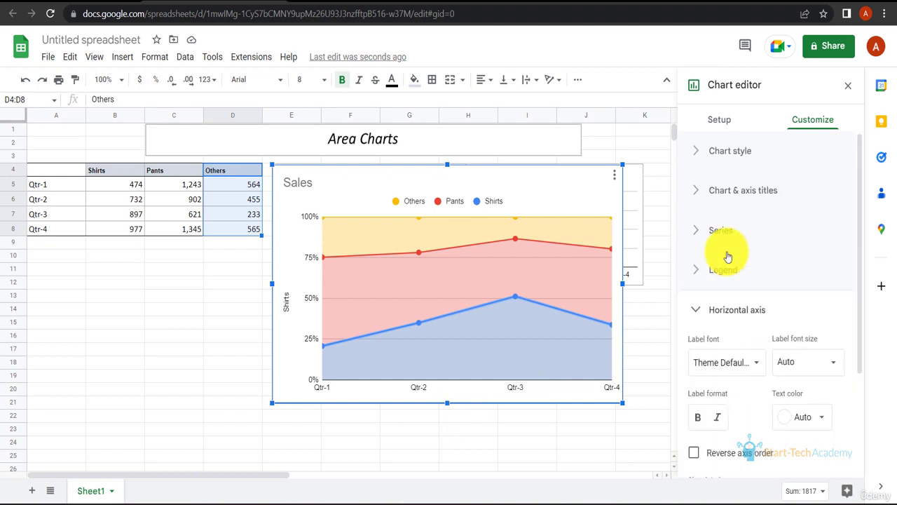
Step: Give the Sales chart the horizontal axis title "Quarters"
click(706, 195)
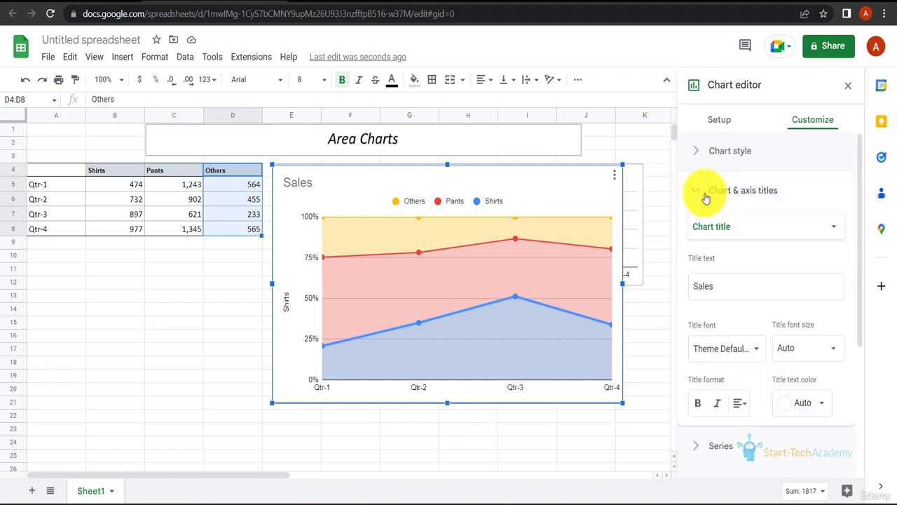
click(775, 227)
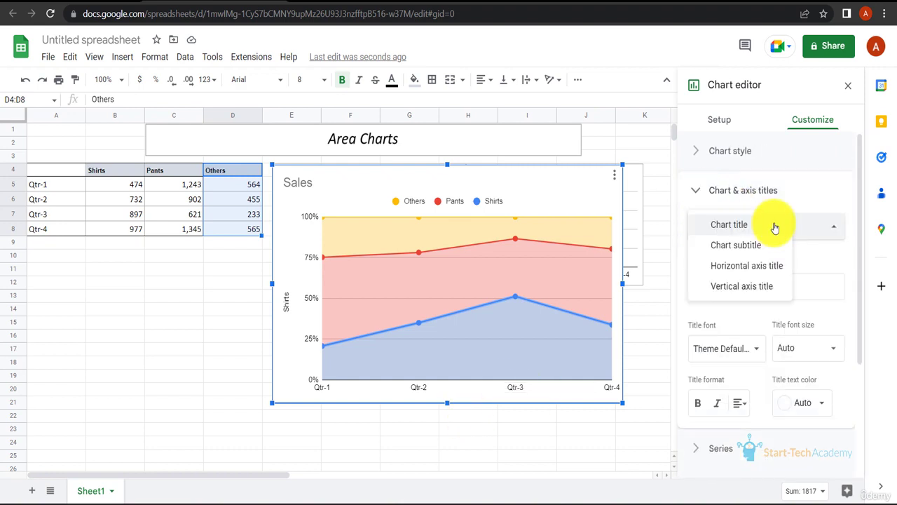
click(756, 270)
click(738, 284)
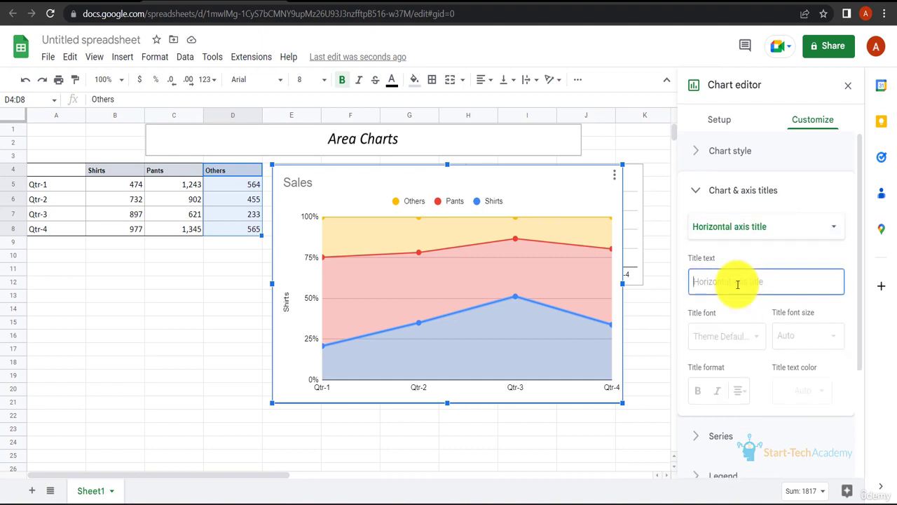
text(Quarters)
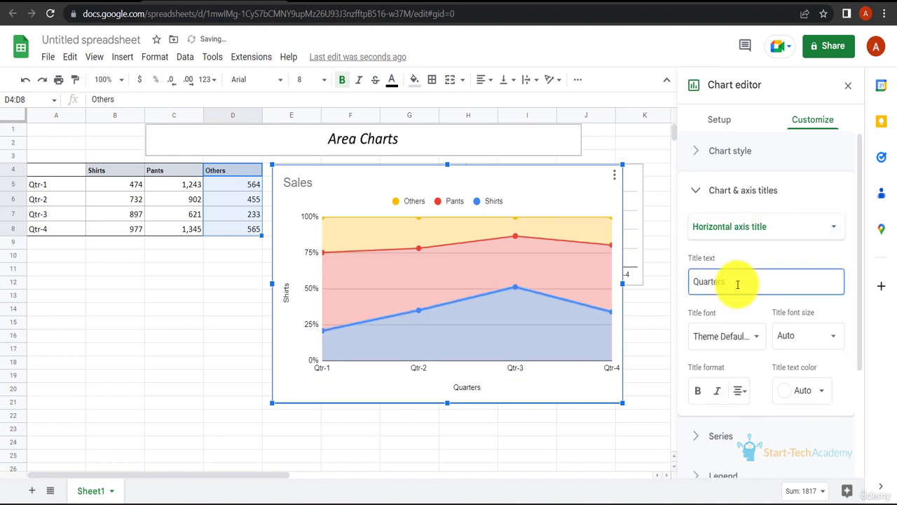
Step: Set the horizontal axis title's font size to 16 and move the Sales chart down to about row 8
click(816, 349)
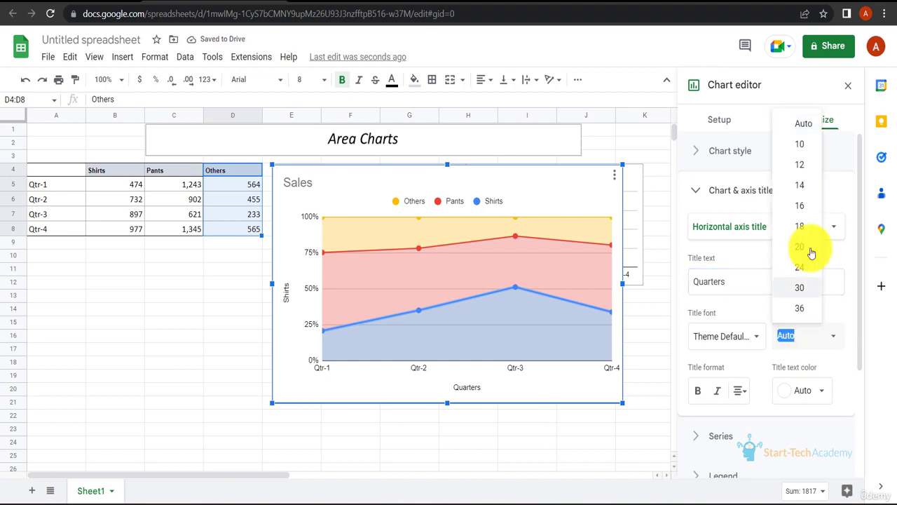
click(805, 216)
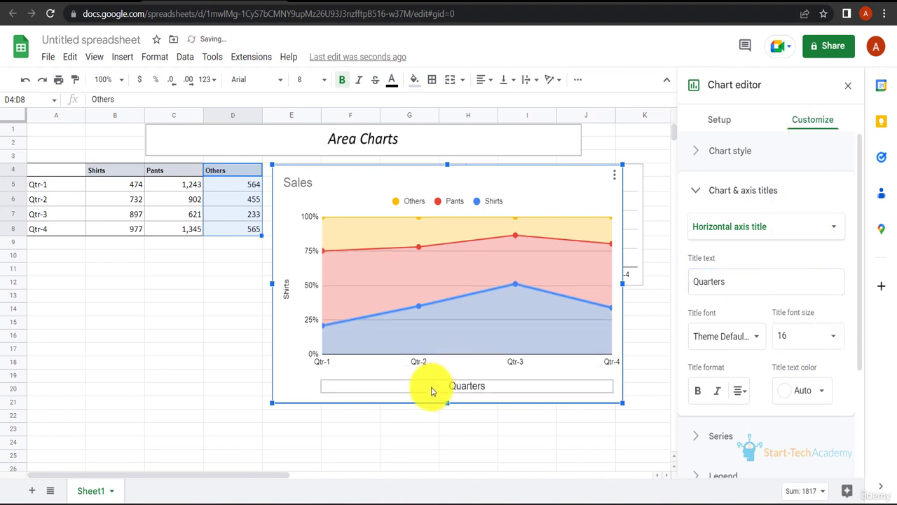
click(695, 190)
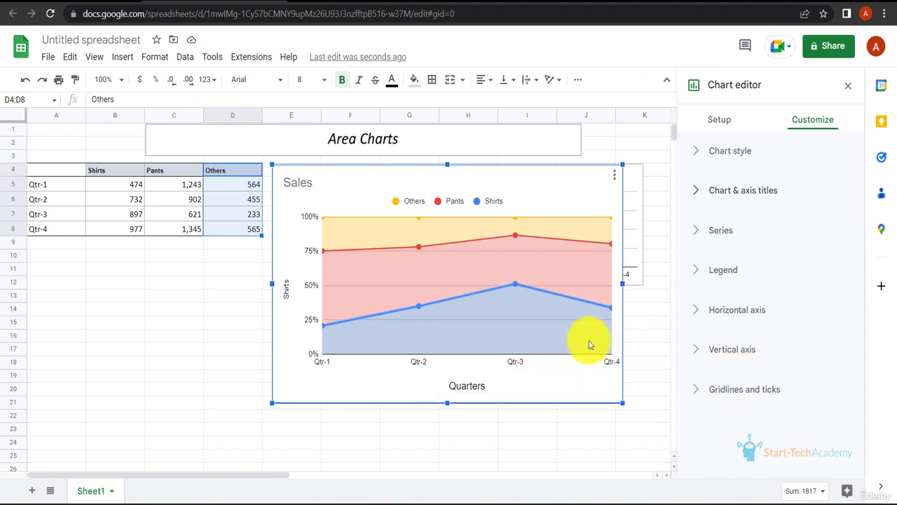
drag(606, 178, 595, 243)
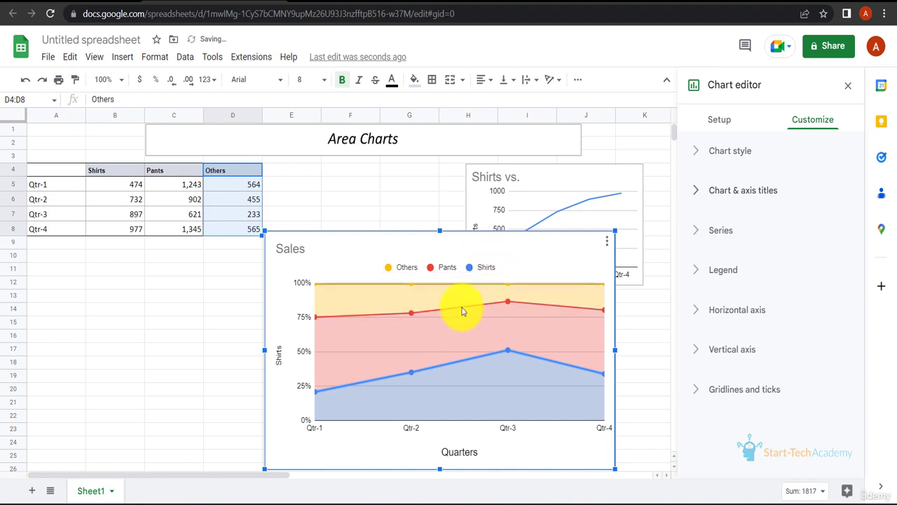